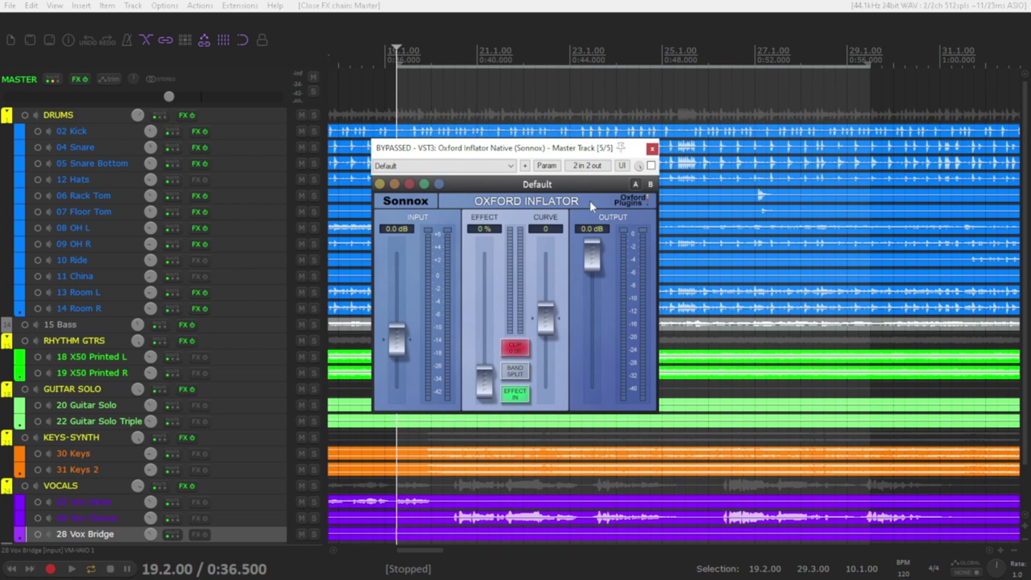
# - Start playback, un-bypass the Inflator, and raise its Effect from 0% to 63.2%
pyautogui.press('space')
pyautogui.hotkey('ctrl', 'b')
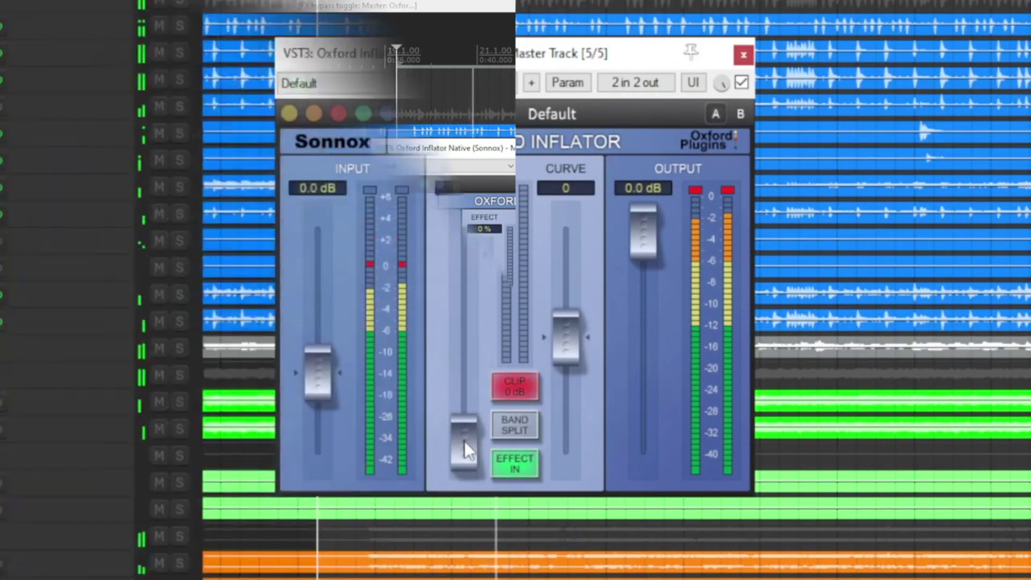
pyautogui.moveTo(465, 440)
pyautogui.mouseDown()
pyautogui.moveTo(456, 248)
pyautogui.moveTo(453, 318)
pyautogui.moveTo(468, 317)
pyautogui.moveTo(469, 301)
pyautogui.mouseUp()
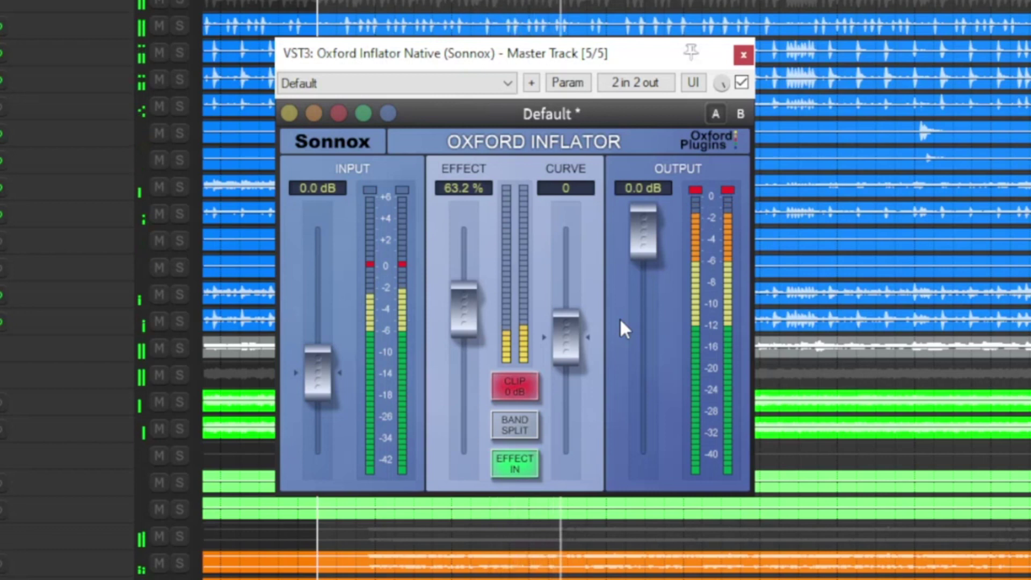
# - Raise the Inflator's Curve to 28.3 and briefly push up the Input fader
pyautogui.moveTo(566, 335)
pyautogui.mouseDown()
pyautogui.moveTo(558, 346)
pyautogui.moveTo(565, 279)
pyautogui.mouseUp()
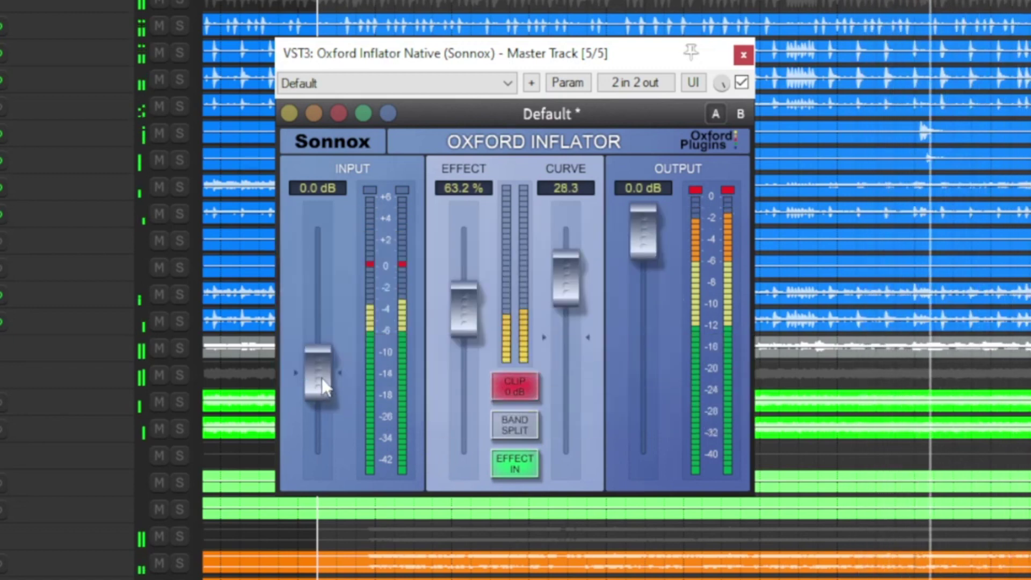
pyautogui.moveTo(322, 386)
pyautogui.mouseDown()
pyautogui.moveTo(321, 285)
pyautogui.moveTo(318, 374)
pyautogui.mouseUp()
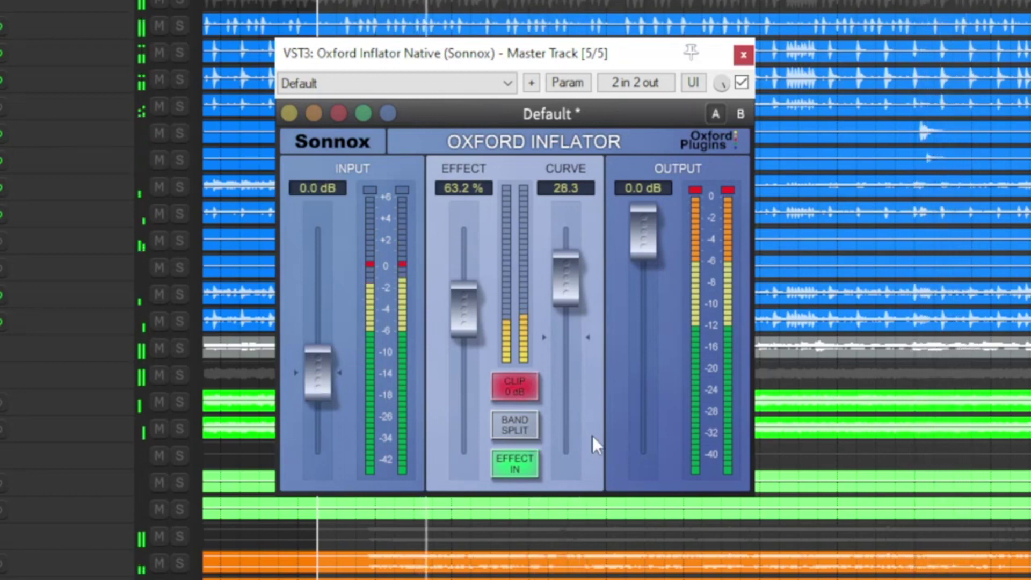
# - Enable Band Split, toggle Effect In to compare, and lower Output to -1.08 dB
pyautogui.click(528, 426)
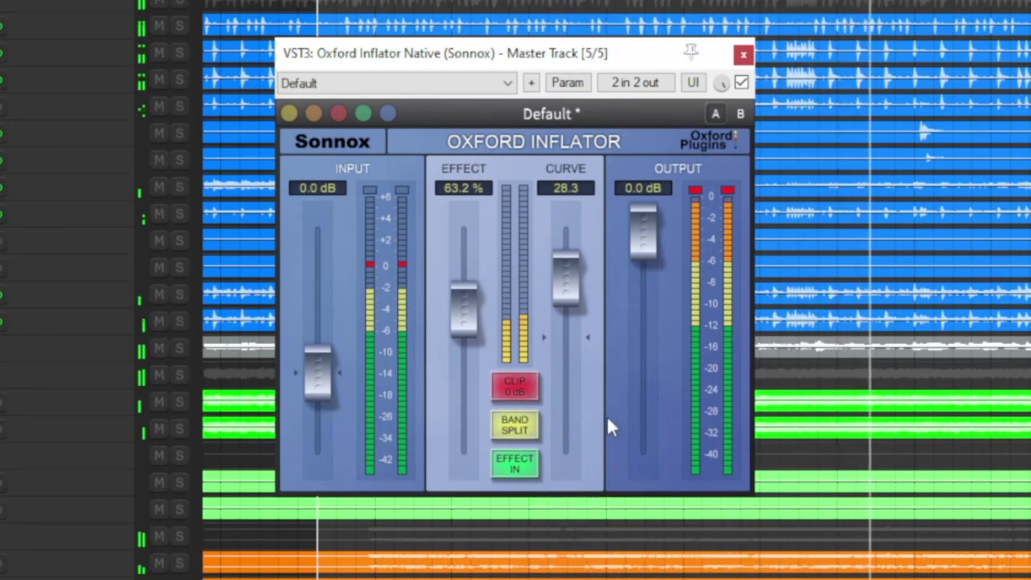
pyautogui.click(518, 466)
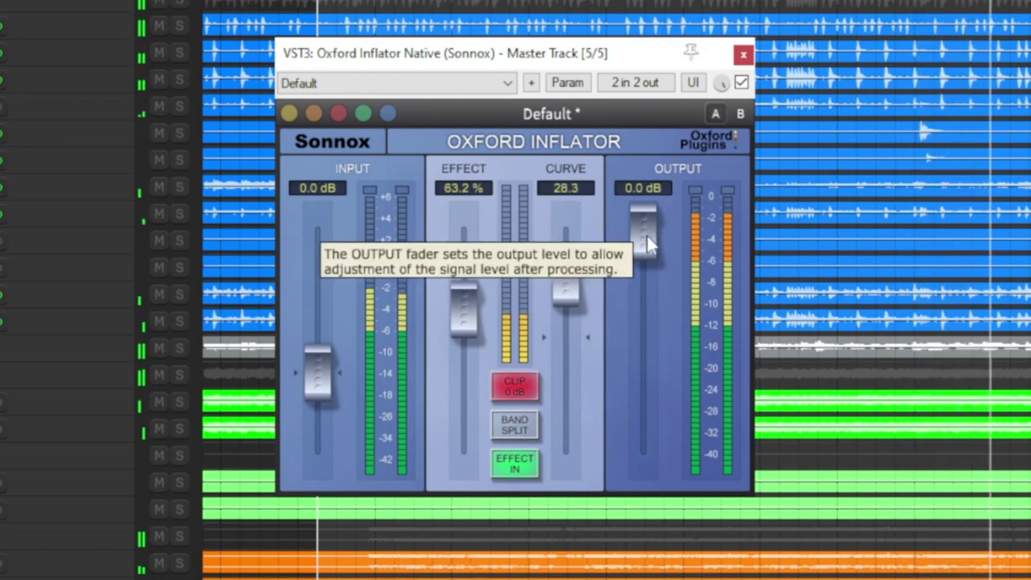
pyautogui.moveTo(647, 236); pyautogui.dragTo(656, 253)
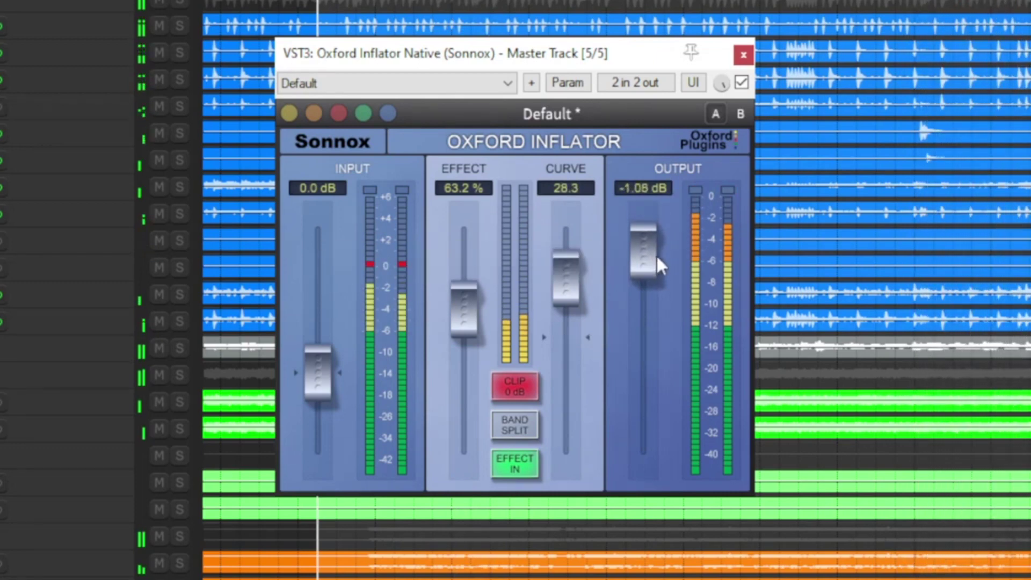
# - Reset the Inflator to Default, set Effect to 66.5%, then A/B it with bypass, ending active
pyautogui.click(612, 328)
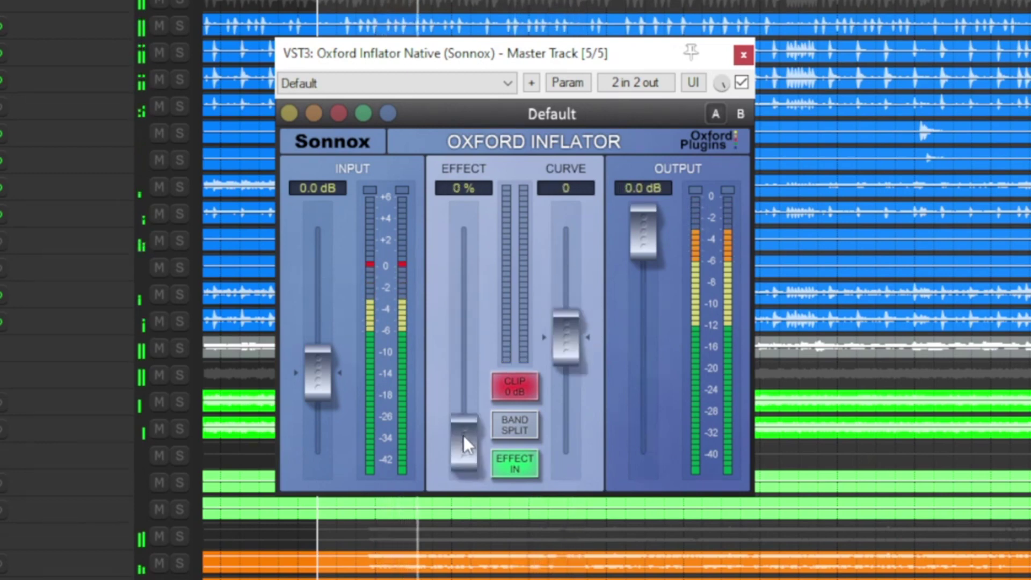
pyautogui.moveTo(465, 437); pyautogui.dragTo(461, 295)
pyautogui.click(741, 83)
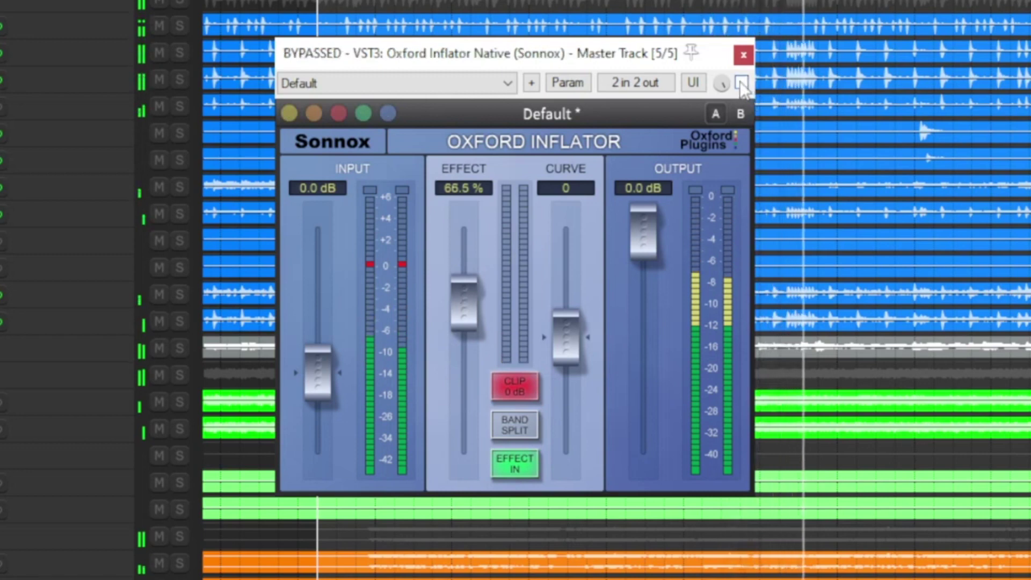
pyautogui.click(741, 82)
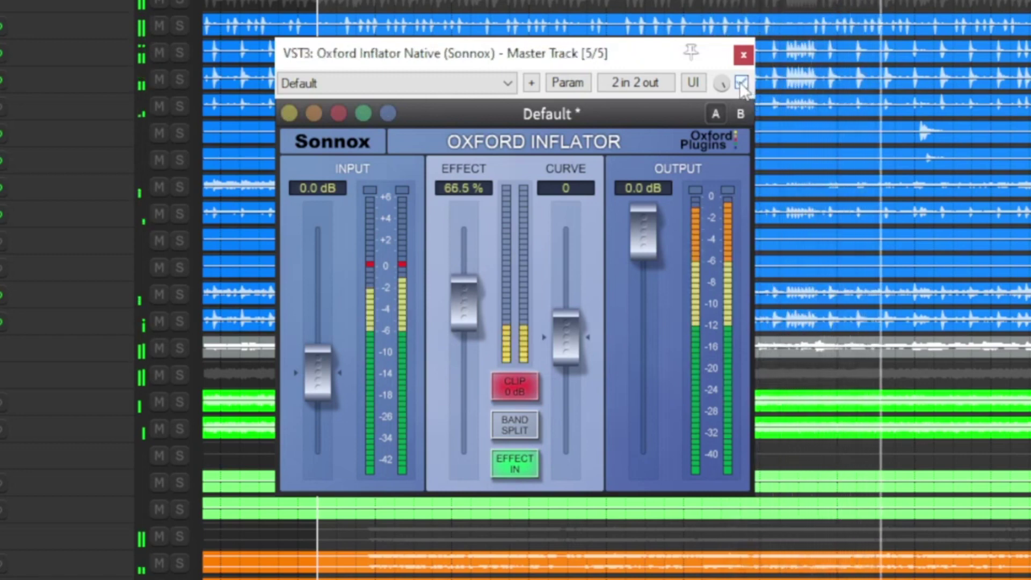
pyautogui.click(742, 83)
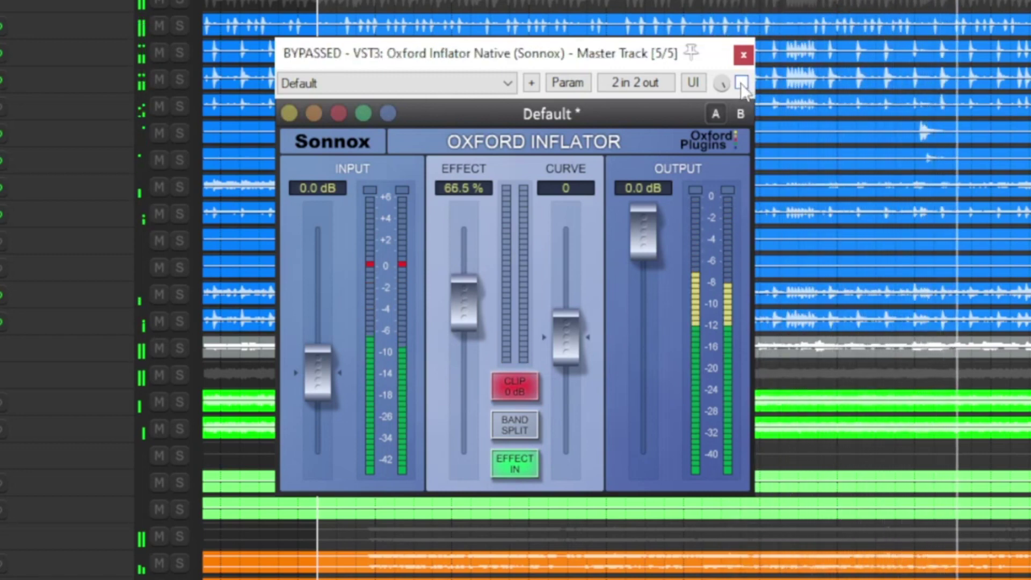
pyautogui.click(741, 83)
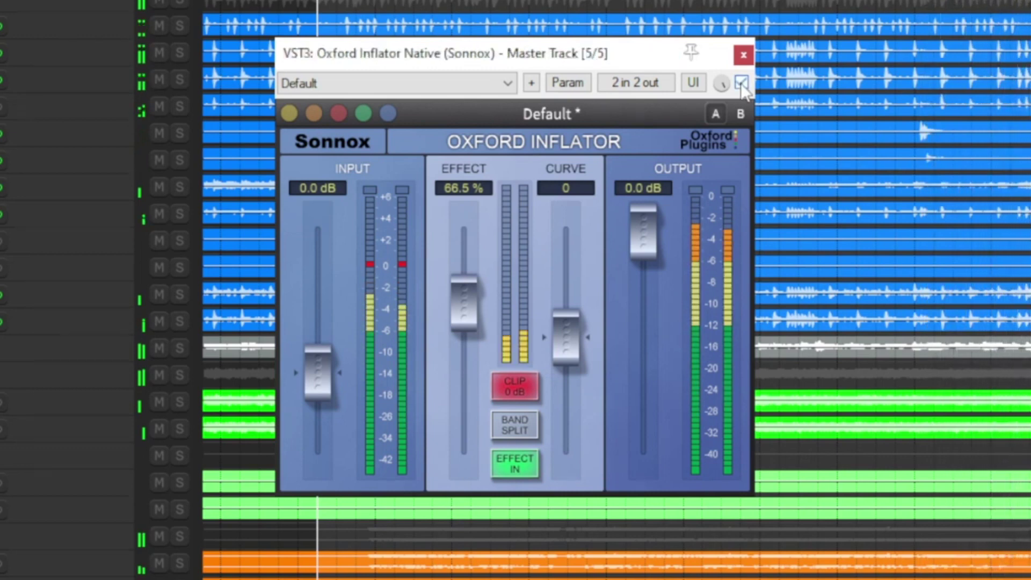
# - Set the Inflator's Curve to 19.8, keeping Effect at 66.5%
pyautogui.moveTo(577, 337); pyautogui.dragTo(576, 291)
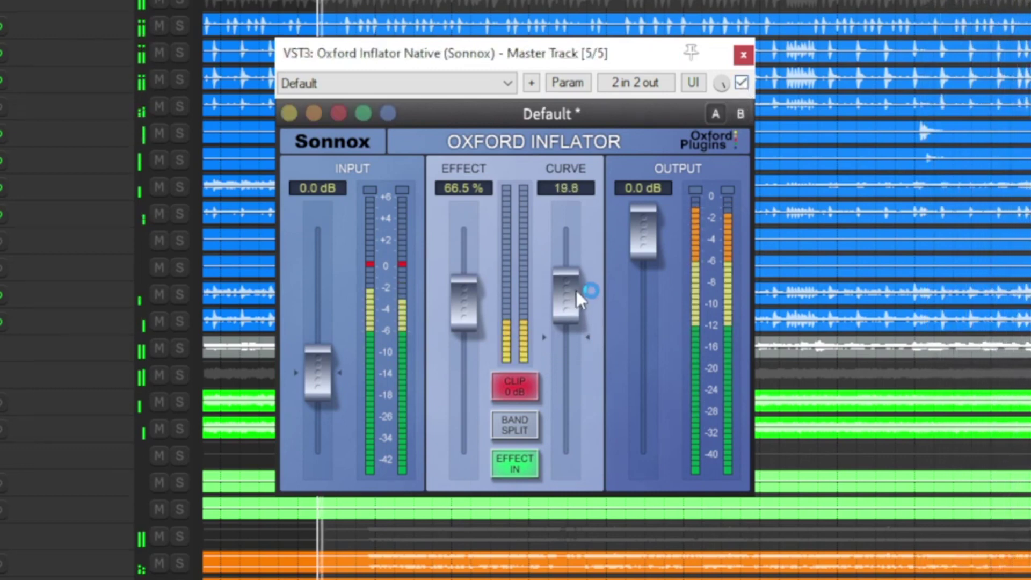